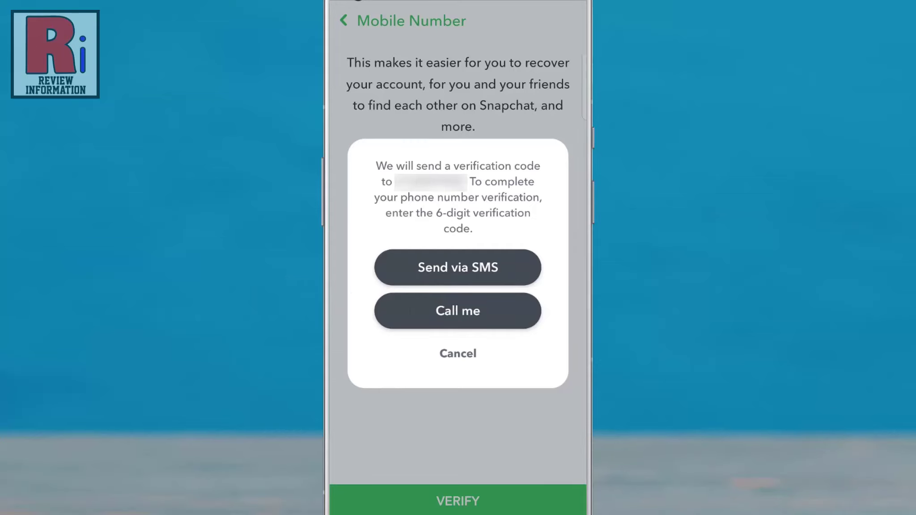
Request the verification code for the new mobile number by SMS.
left_click(457, 268)
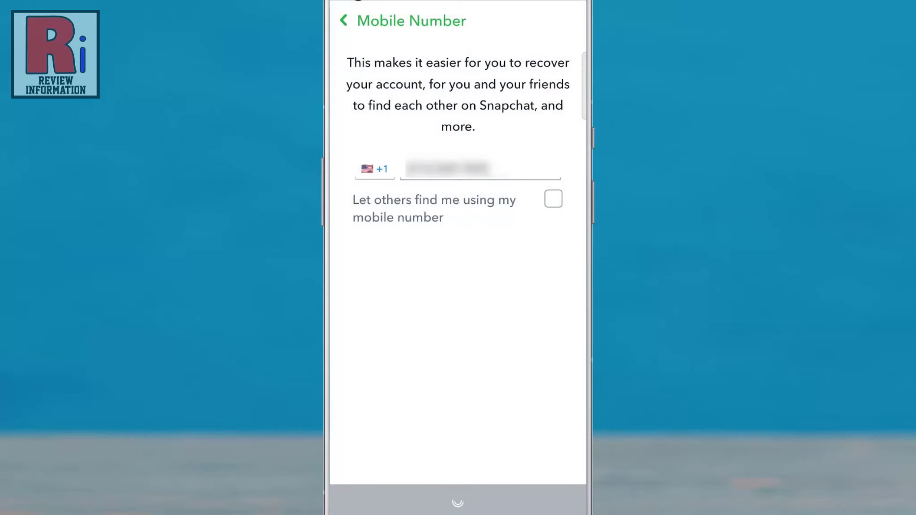